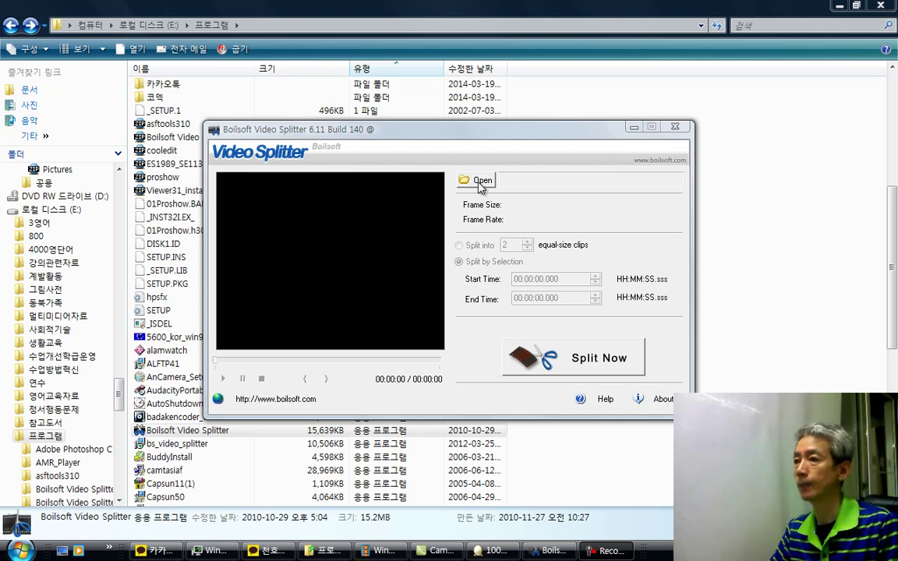
# Step: Load the MP4 video from USB DISK (F:) > 핑크 into the splitter
pyautogui.click(480, 183)
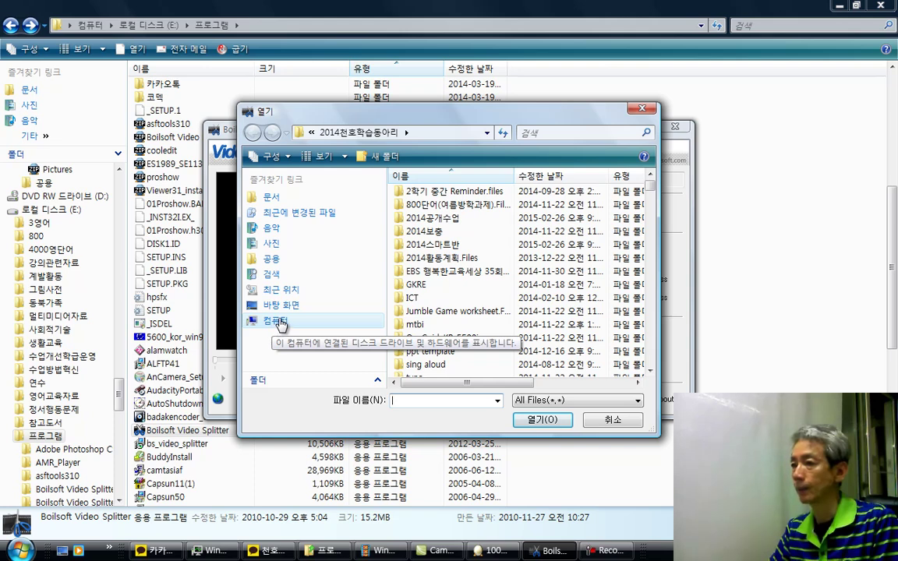
pyautogui.click(275, 322)
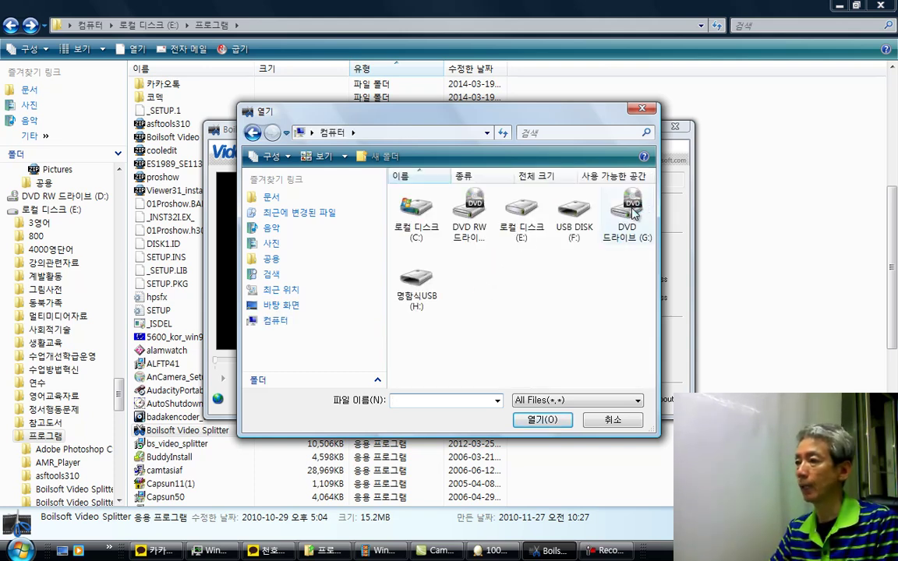
pyautogui.doubleClick(568, 230)
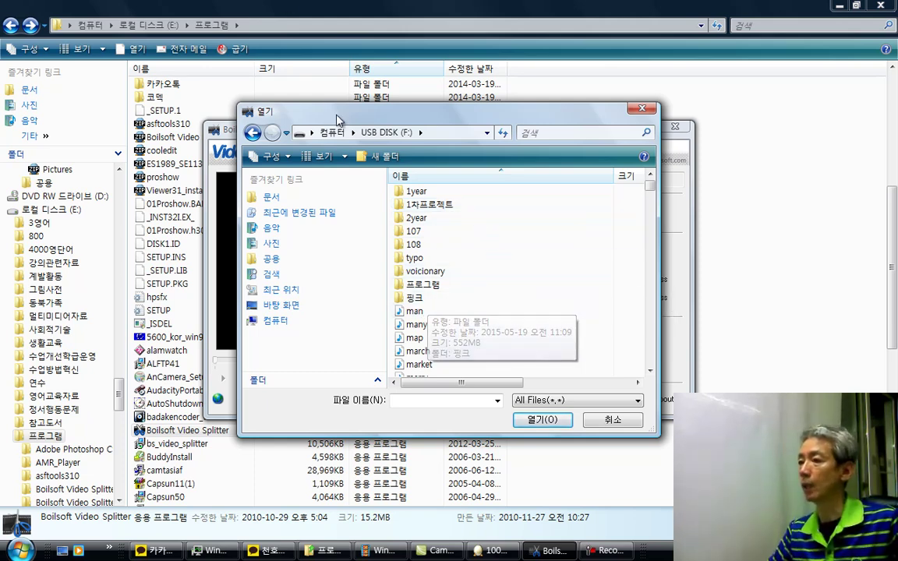
pyautogui.doubleClick(416, 299)
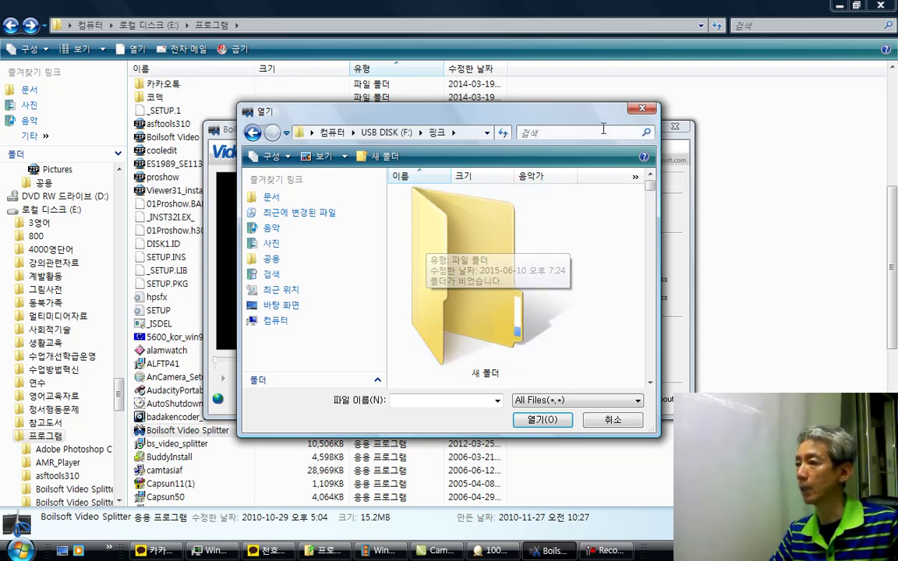
pyautogui.scroll(-1, 650, 226)
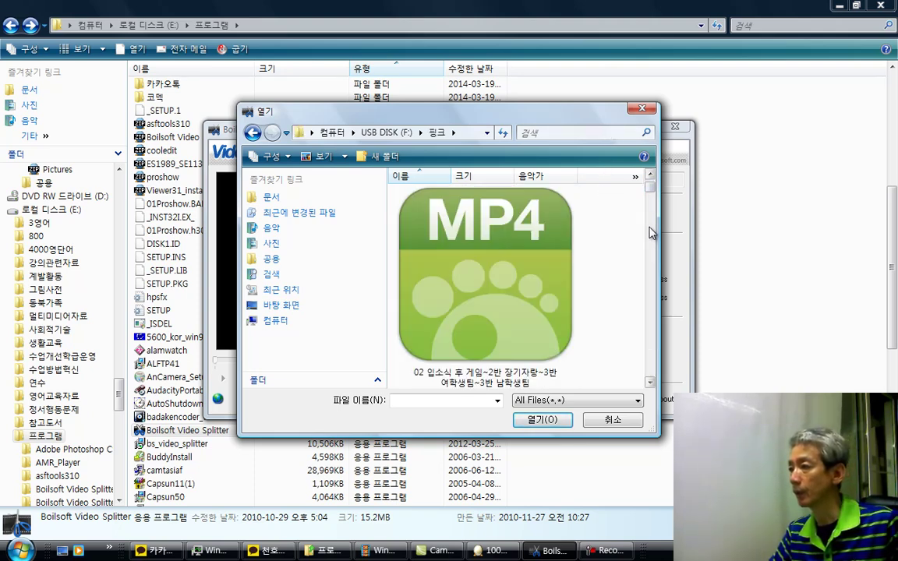
pyautogui.click(460, 300)
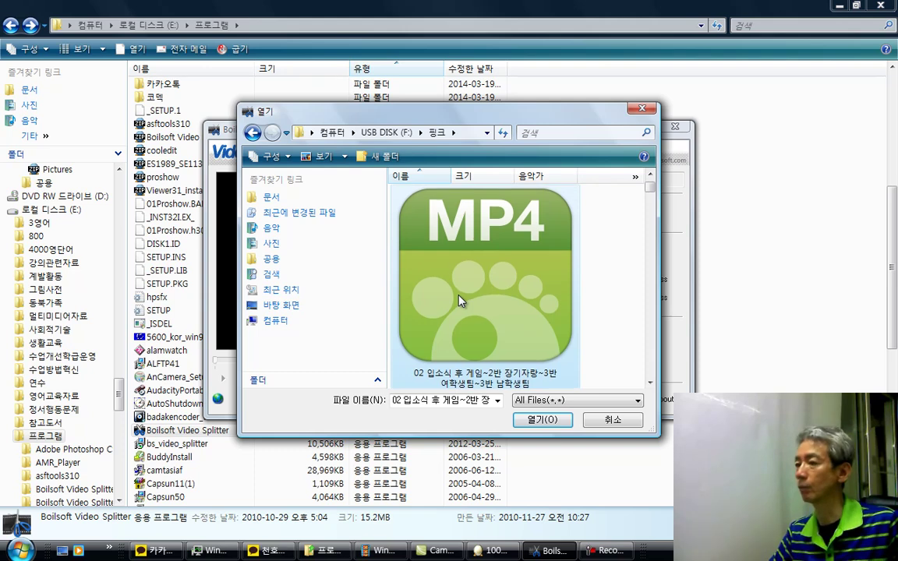
pyautogui.doubleClick(459, 300)
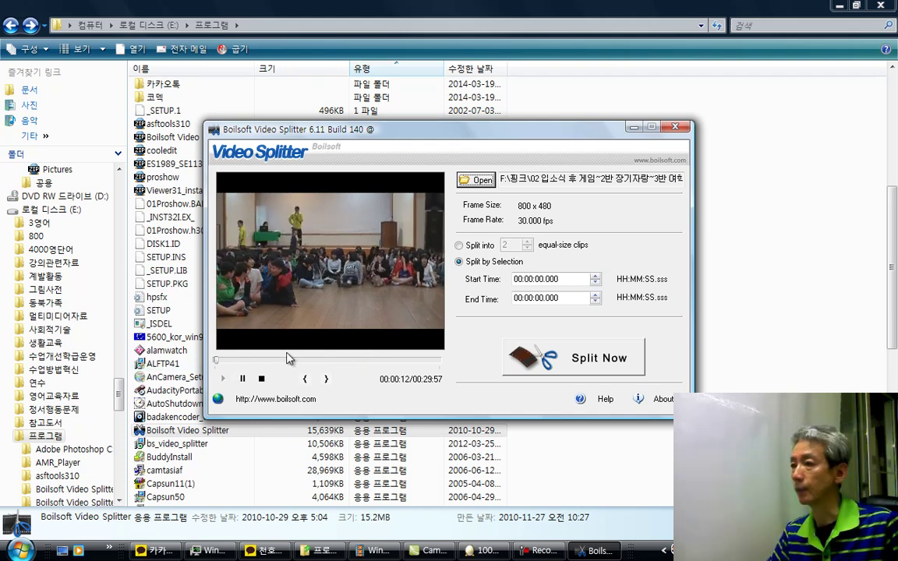
# Step: Pause the playing preview at 00:00:48
pyautogui.click(221, 360)
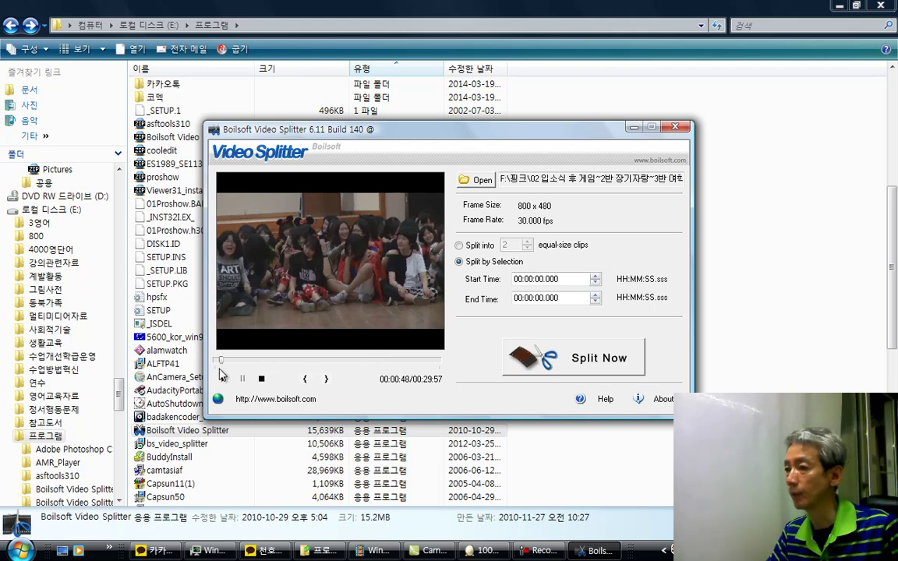
# Step: Scrub the preview to about 18 minutes and fine-tune it to 00:18:21
pyautogui.moveTo(221, 361); pyautogui.dragTo(364, 363)
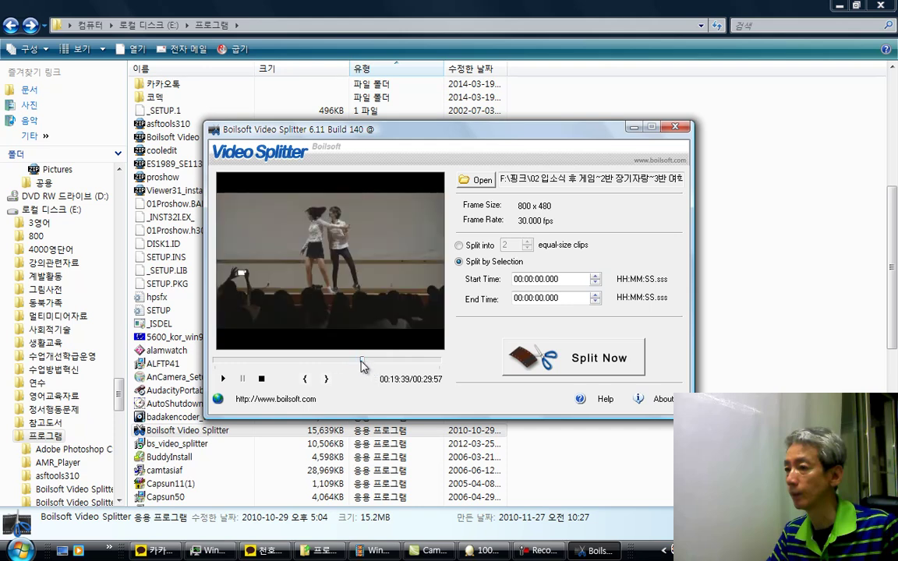
pyautogui.moveTo(361, 362); pyautogui.dragTo(350, 364)
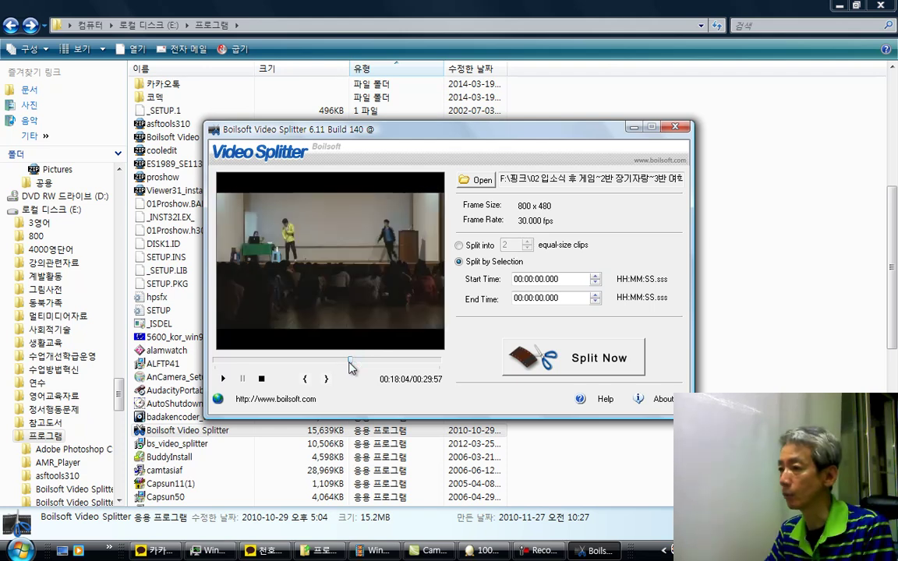
pyautogui.click(352, 362)
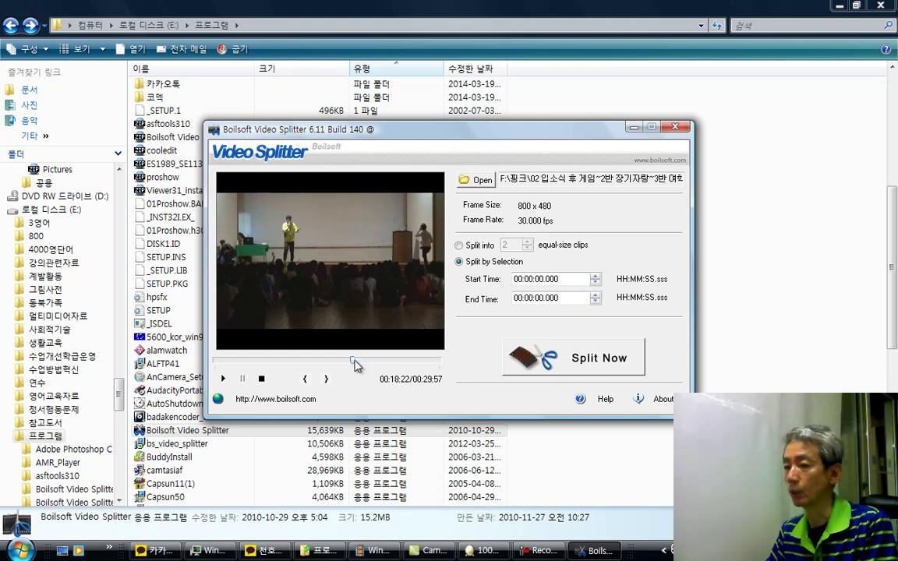
pyautogui.moveTo(357, 364); pyautogui.dragTo(356, 365)
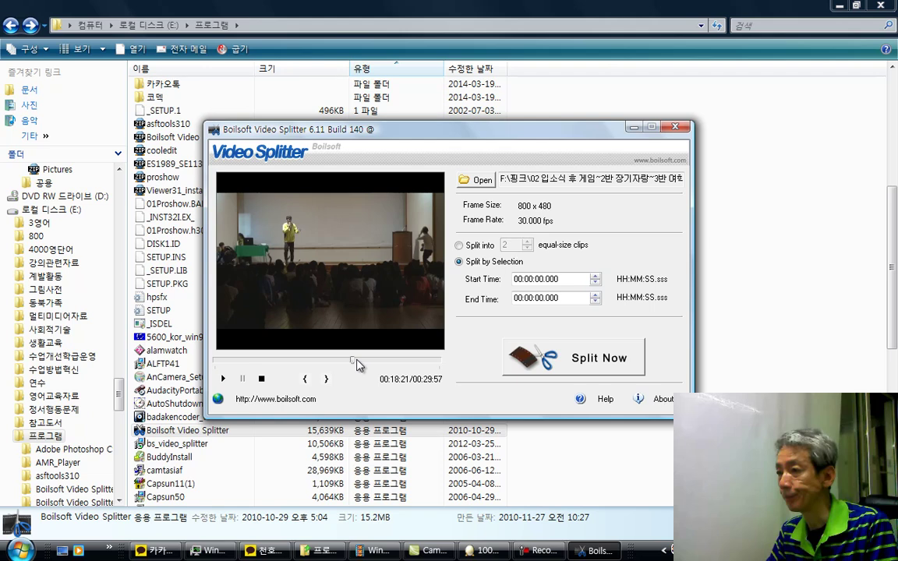
# Step: Play the preview from 00:18:21, pause at 00:18:44, and select the Start Time value
pyautogui.click(355, 359)
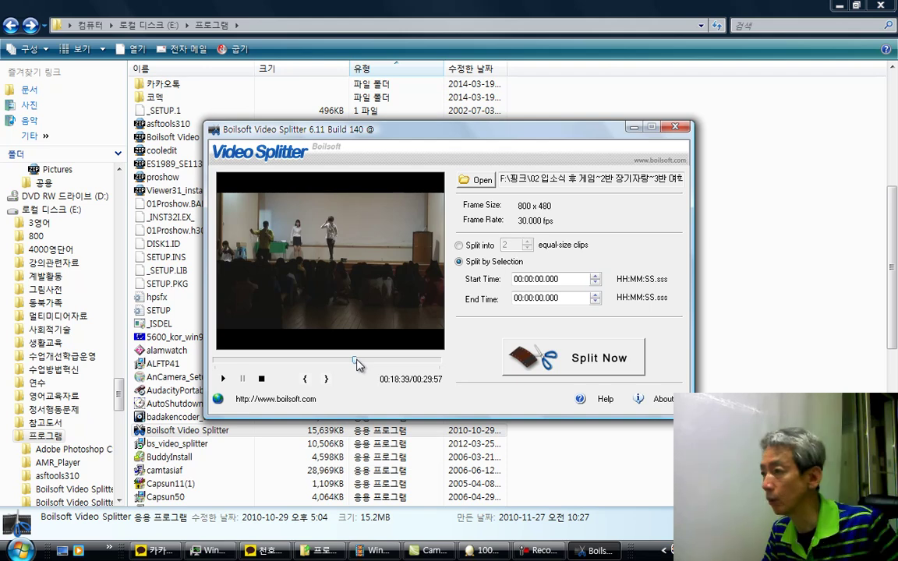
pyautogui.click(223, 379)
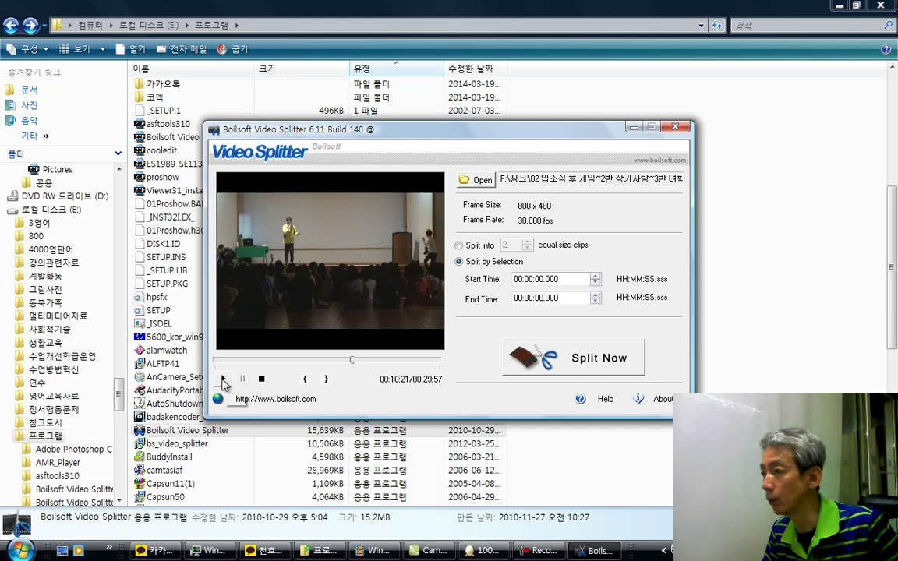
pyautogui.click(223, 380)
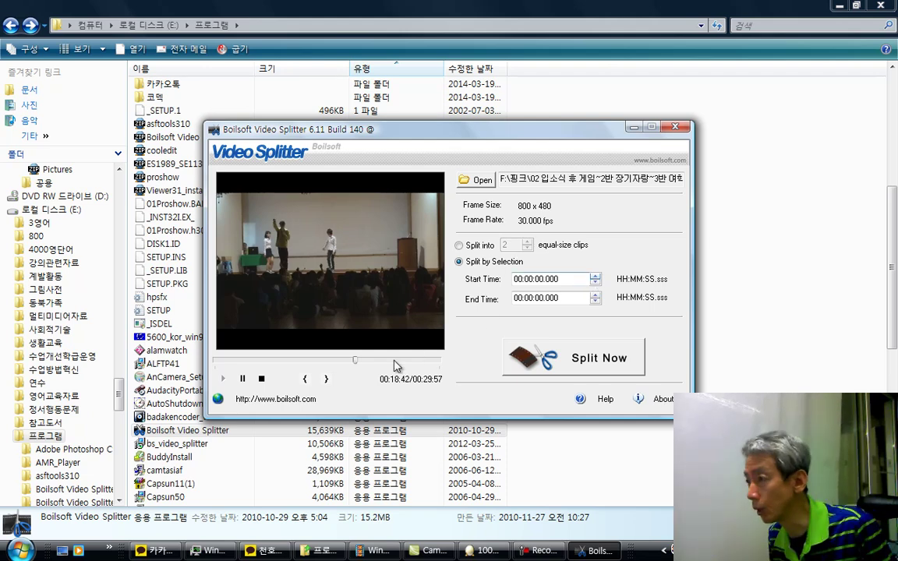
pyautogui.click(242, 379)
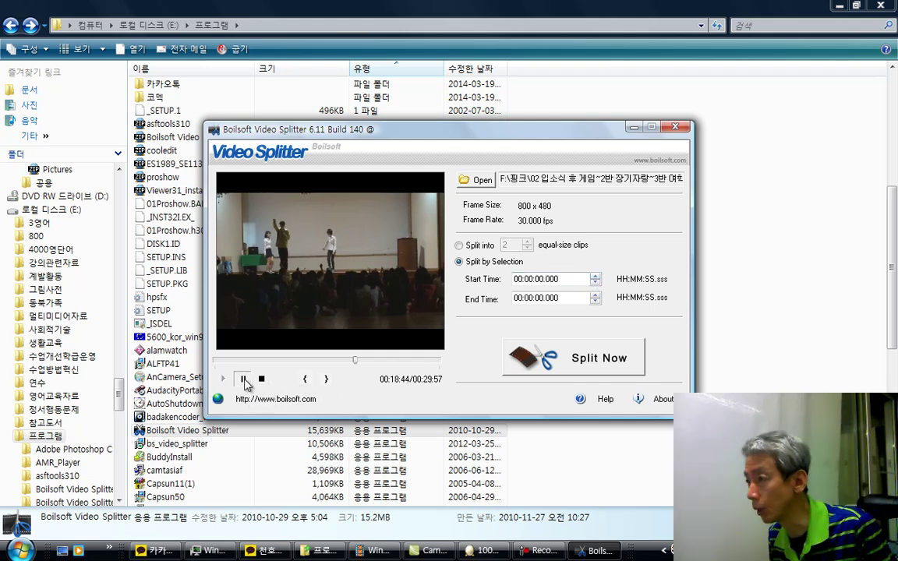
pyautogui.click(594, 283)
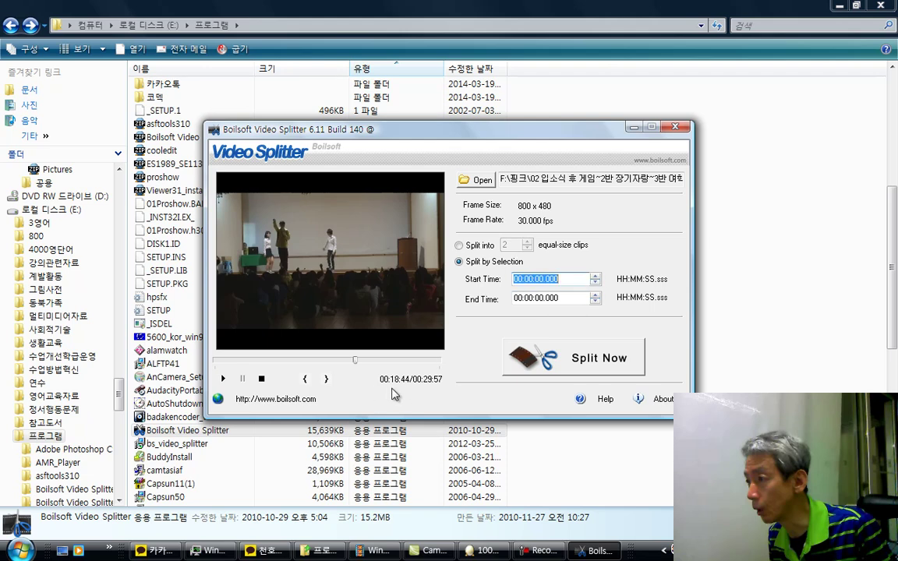
# Step: Set the start time to 00:18:44
pyautogui.click(535, 282)
pyautogui.press('Left')
pyautogui.press('Left')
pyautogui.press('Left')
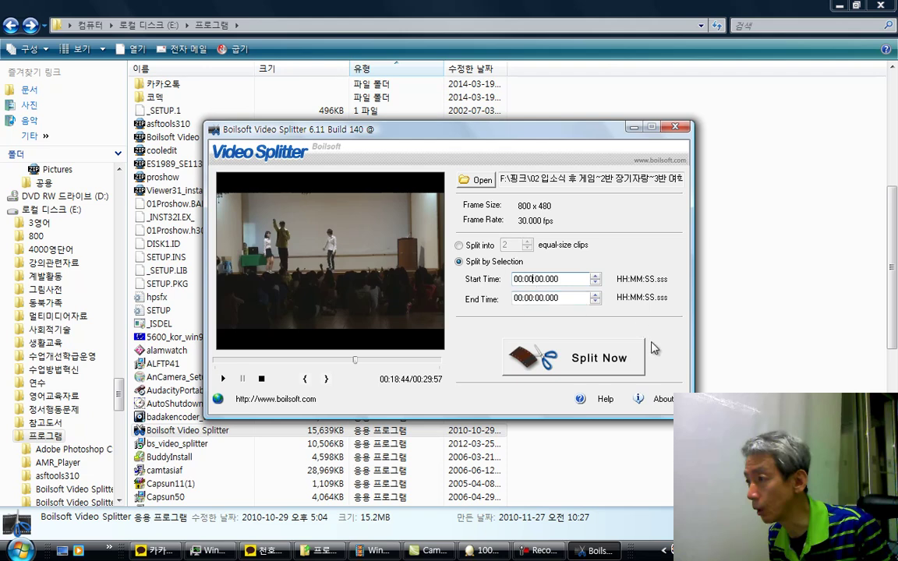
pyautogui.press('Delete')
pyautogui.press('Delete')
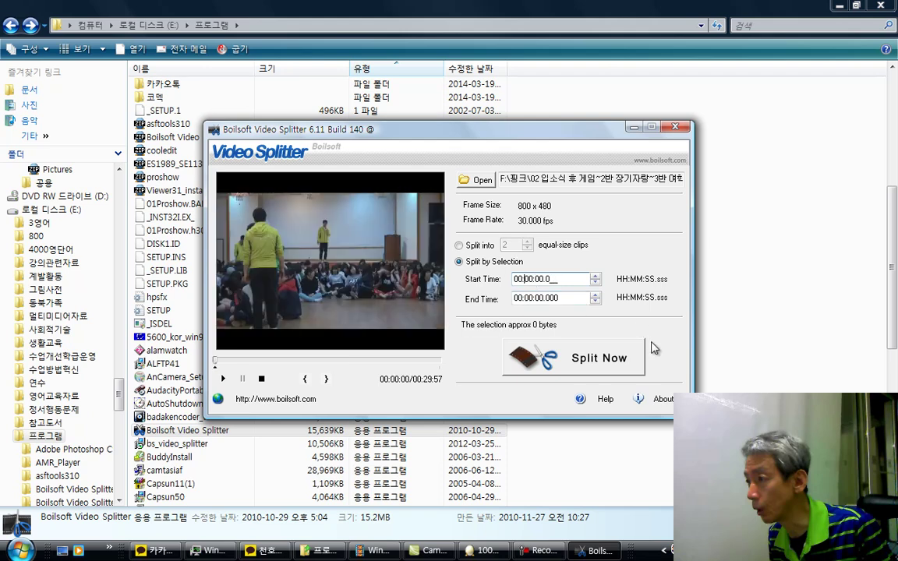
pyautogui.write('18')
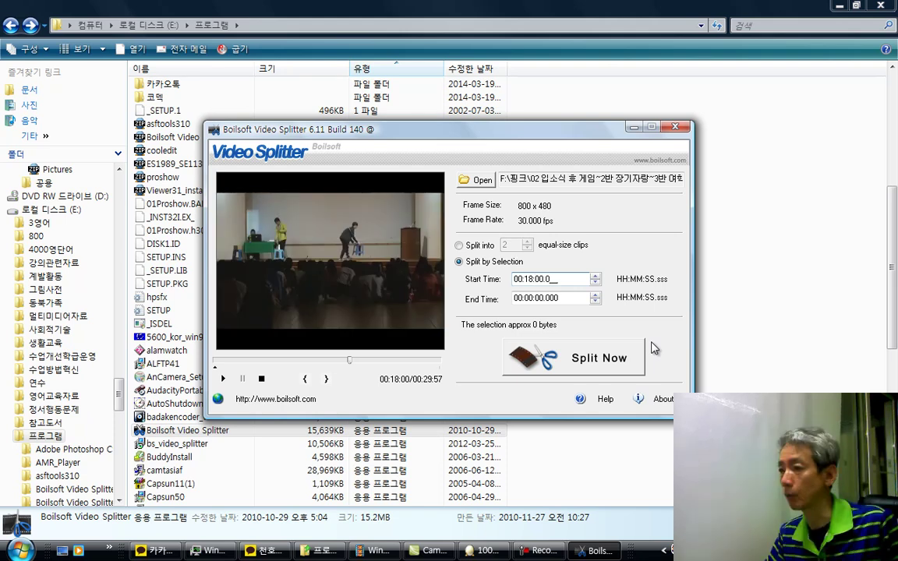
pyautogui.write('44')
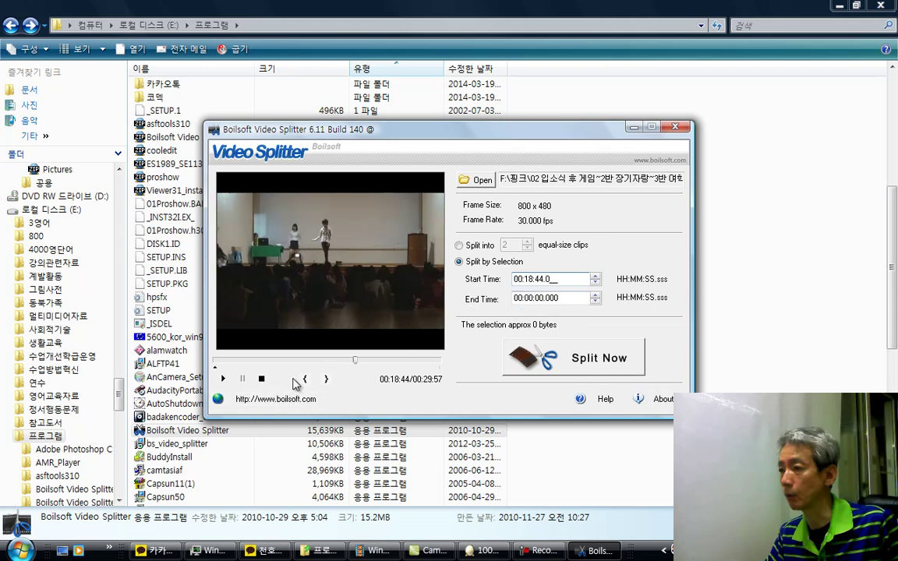
# Step: Skim the preview ahead to about 22:53, then play and pause at 00:22:59
pyautogui.click(388, 360)
pyautogui.click(388, 360)
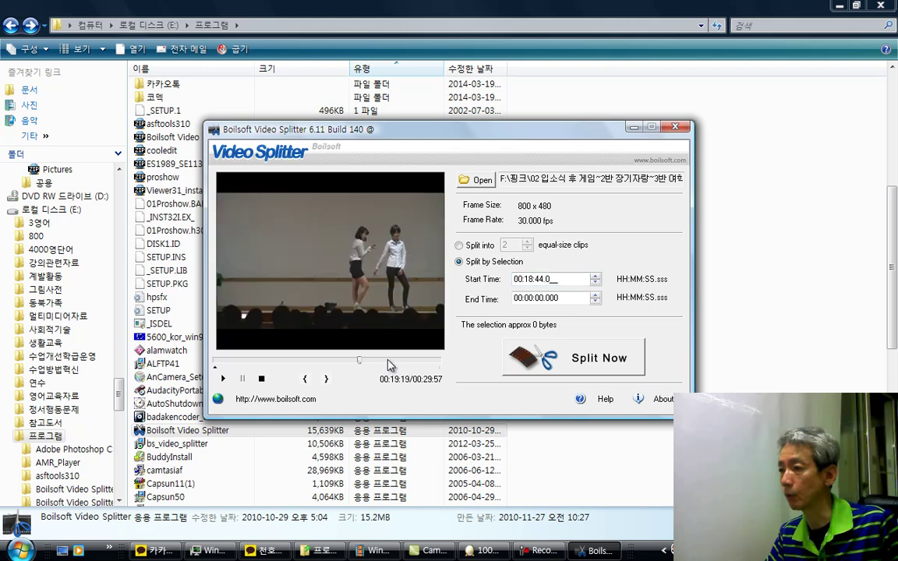
pyautogui.click(387, 361)
pyautogui.click(385, 361)
pyautogui.click(385, 362)
pyautogui.click(388, 364)
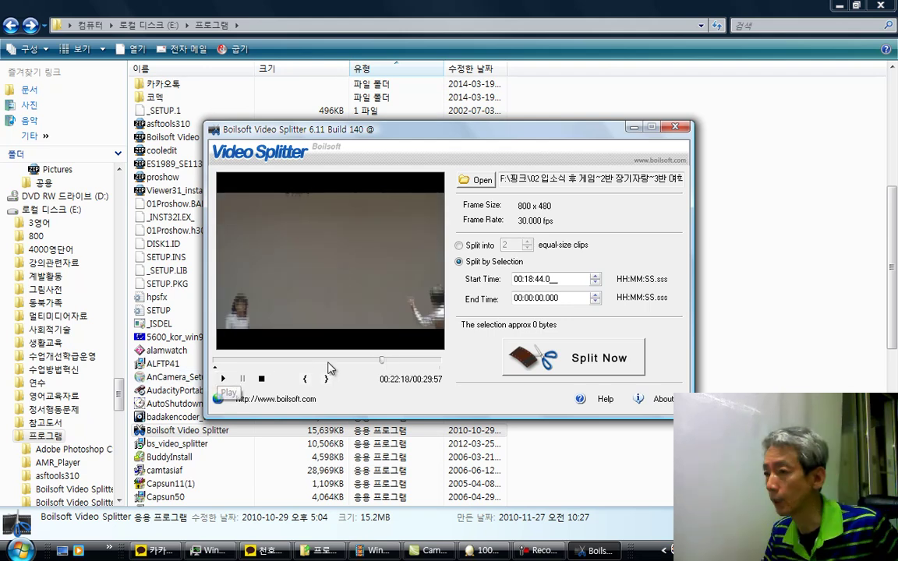
pyautogui.click(390, 364)
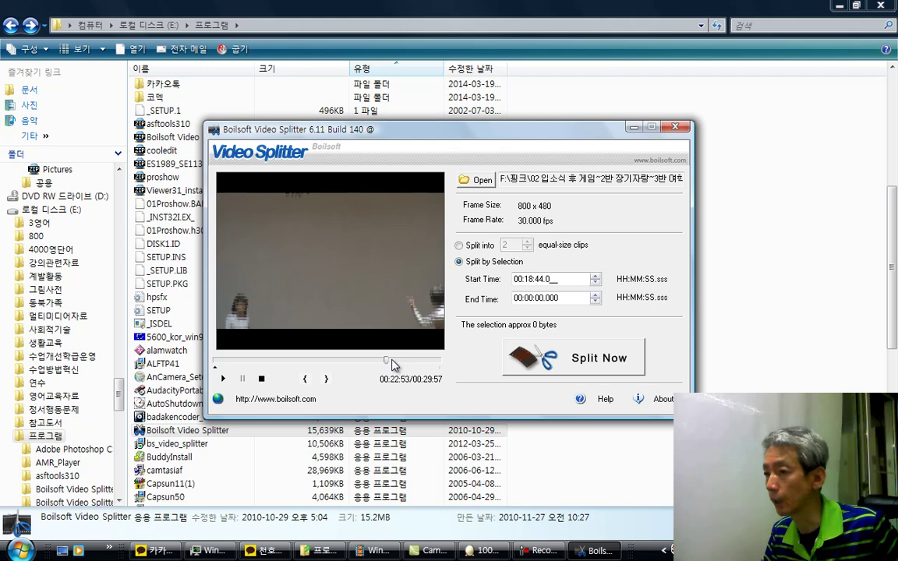
pyautogui.click(395, 364)
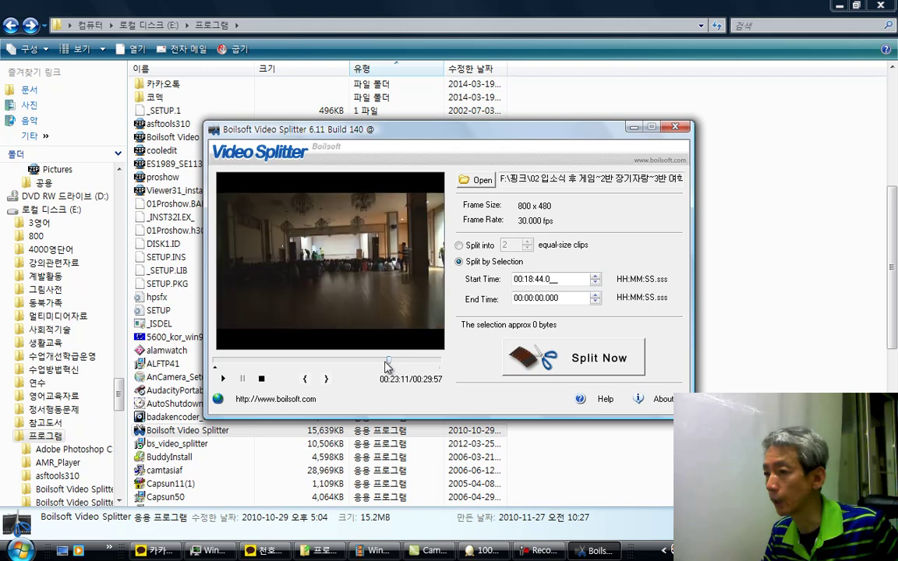
pyautogui.click(385, 364)
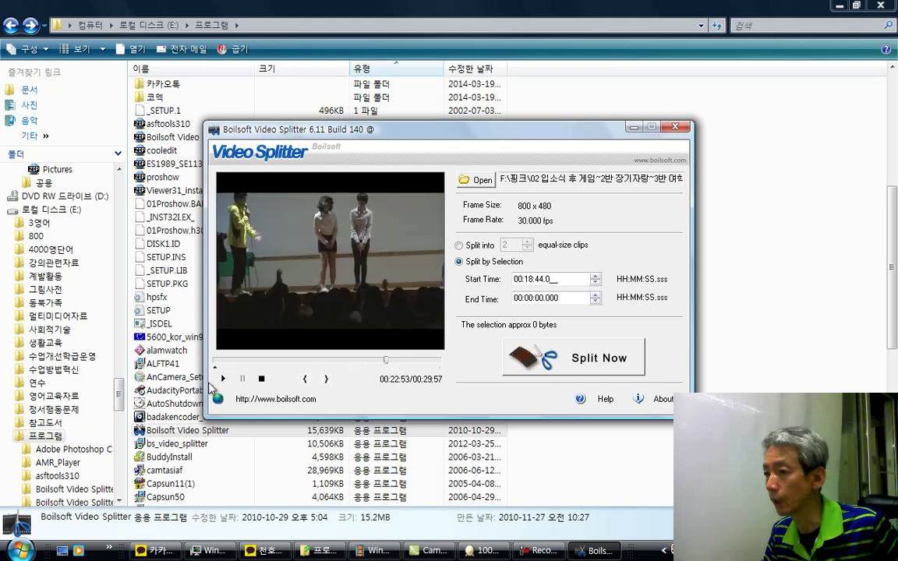
pyautogui.click(223, 380)
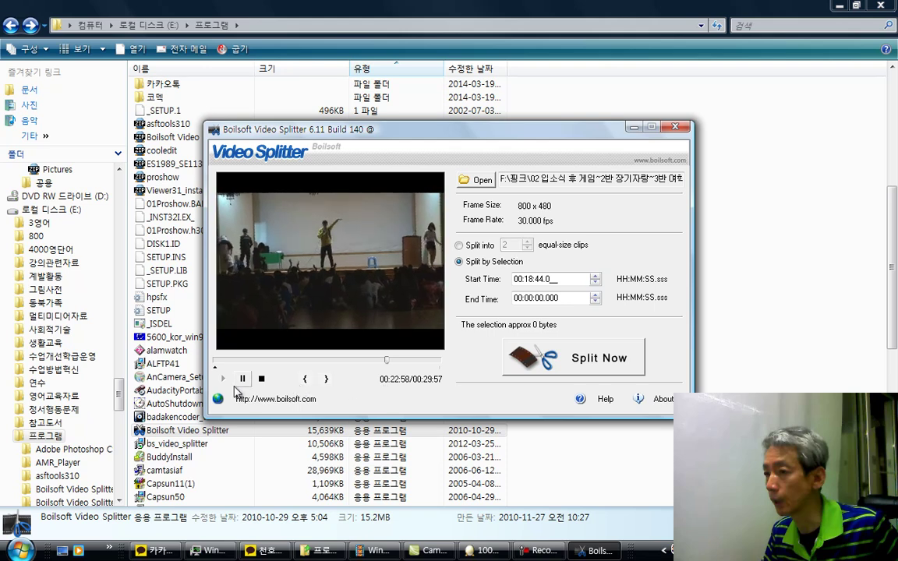
pyautogui.click(242, 379)
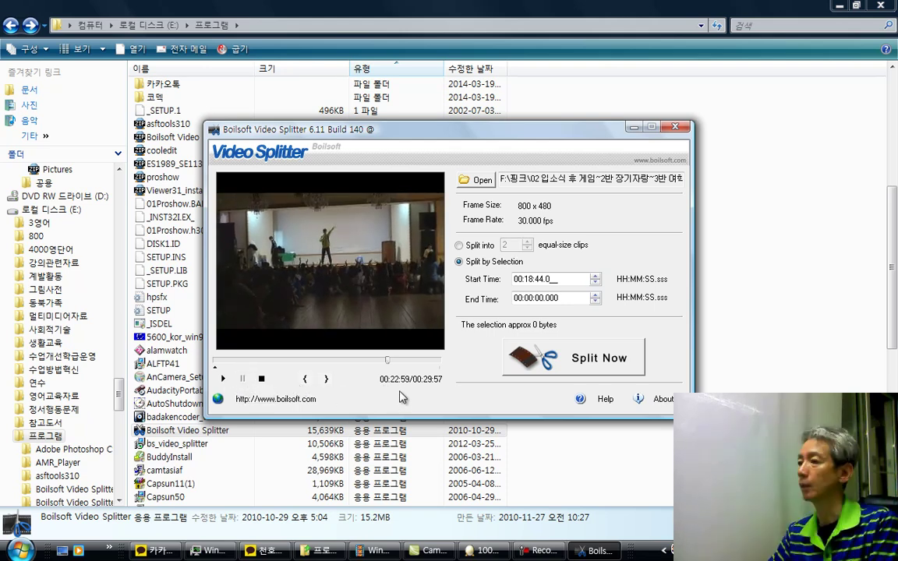
# Step: Set the end time to 00:22:50 so the 48.22 MB selection is ready to split
pyautogui.click(518, 298)
pyautogui.write('22:')
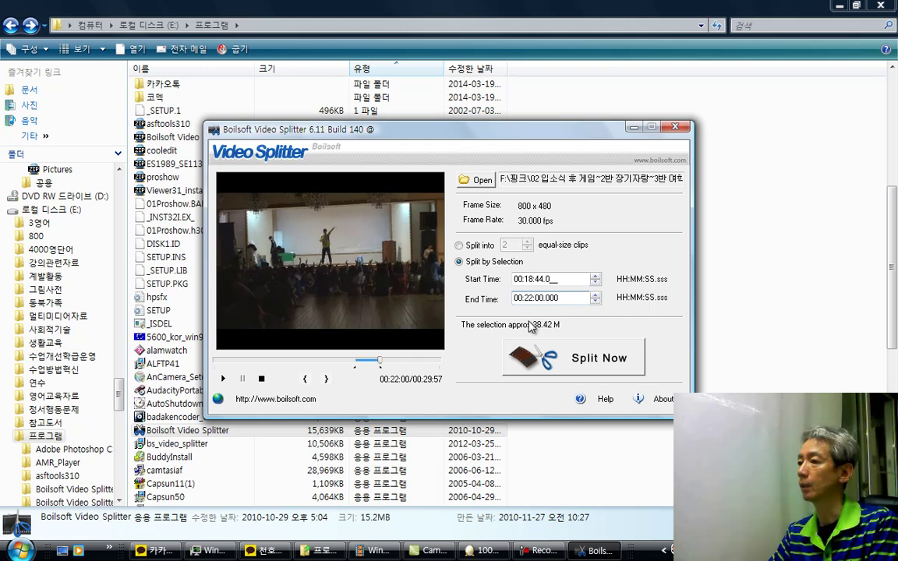
pyautogui.write('50')
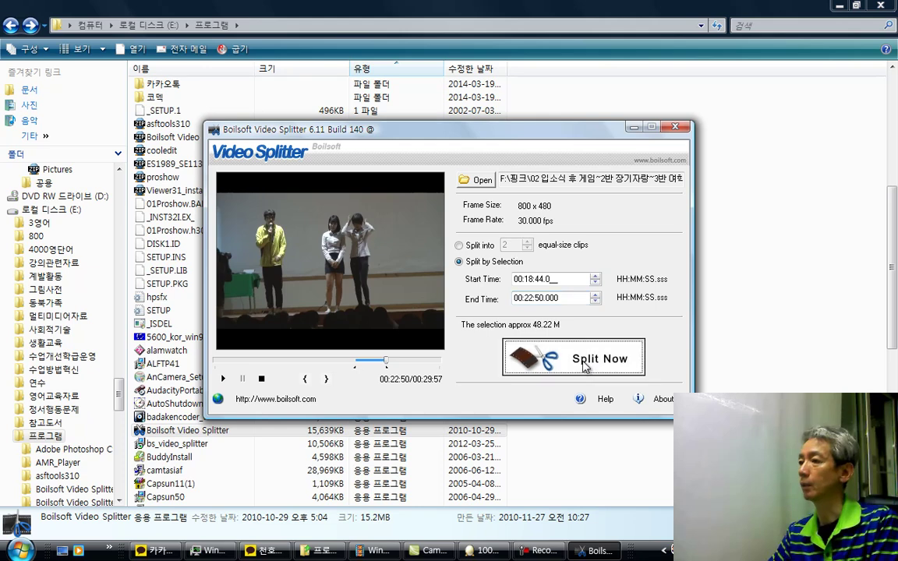
pyautogui.click(585, 365)
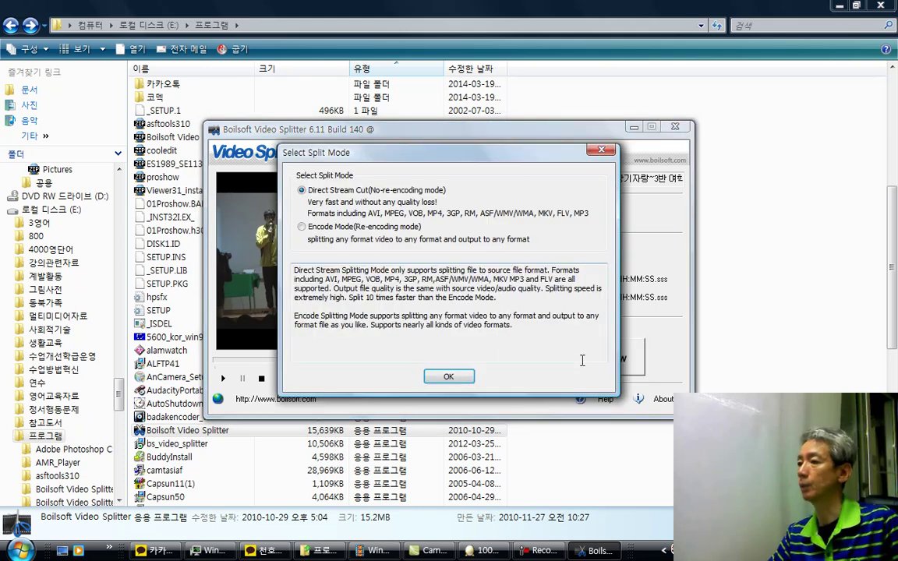
# Step: Keep Direct Stream Cut and choose USB DISK (F:) > 핑크 as the save folder
pyautogui.click(449, 377)
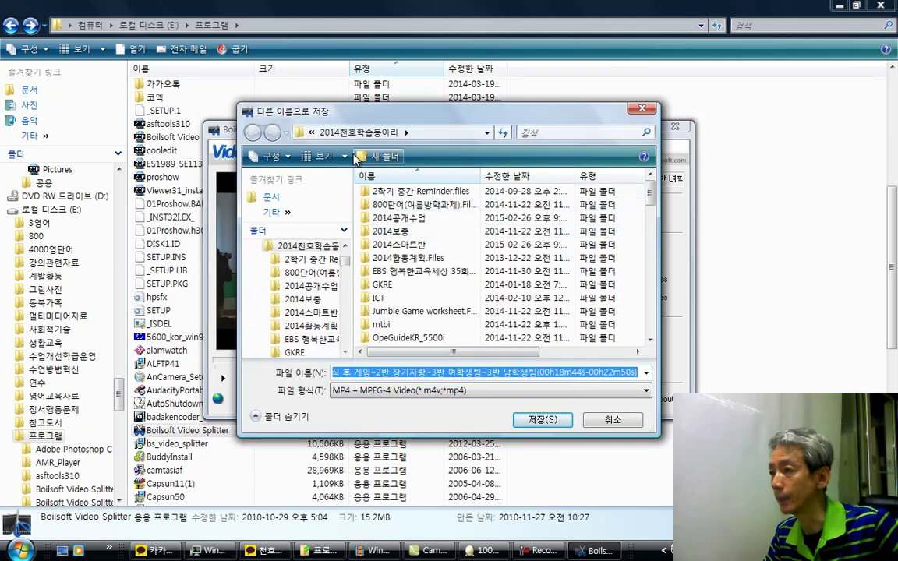
pyautogui.moveTo(345, 267); pyautogui.dragTo(346, 343)
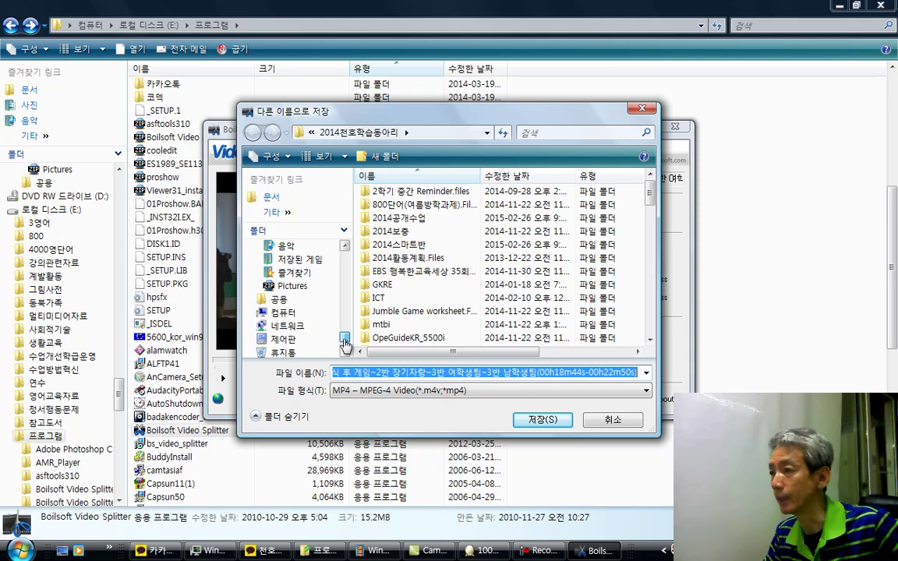
pyautogui.click(309, 313)
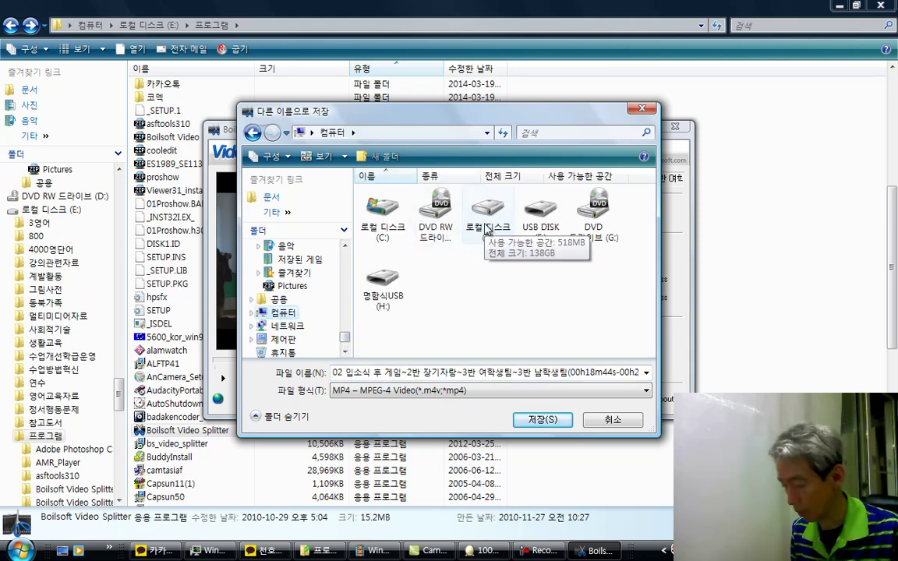
pyautogui.doubleClick(543, 226)
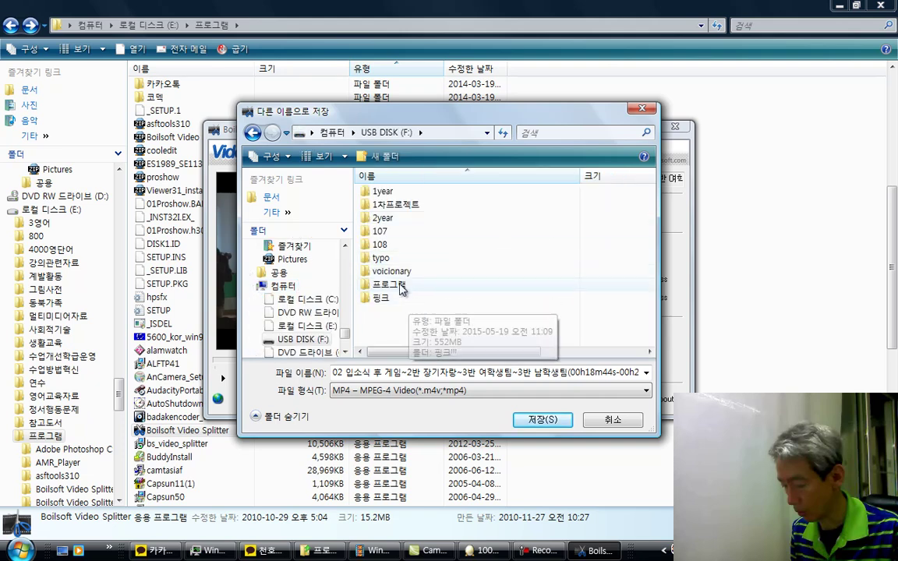
pyautogui.doubleClick(390, 297)
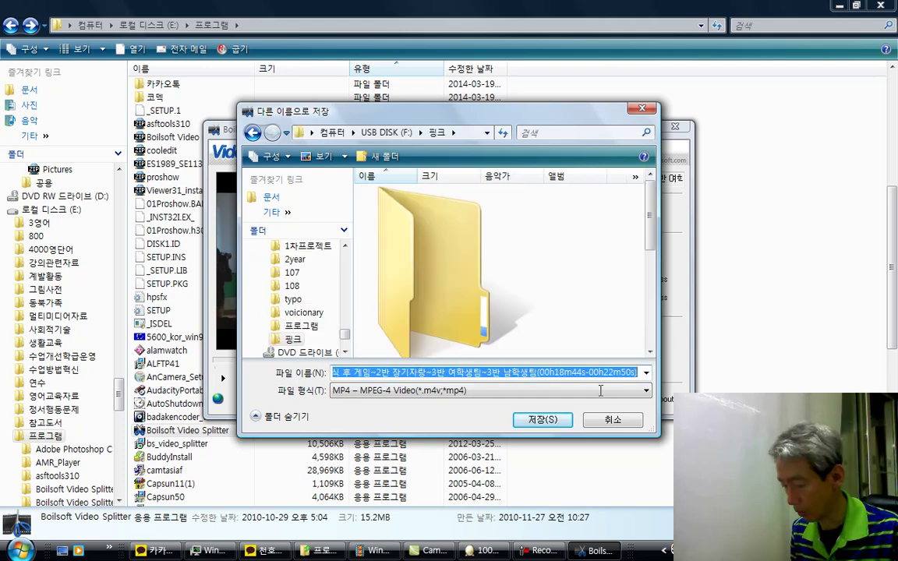
# Step: Name the output file after a person's name and save it to start splitting
pyautogui.write('CHL')
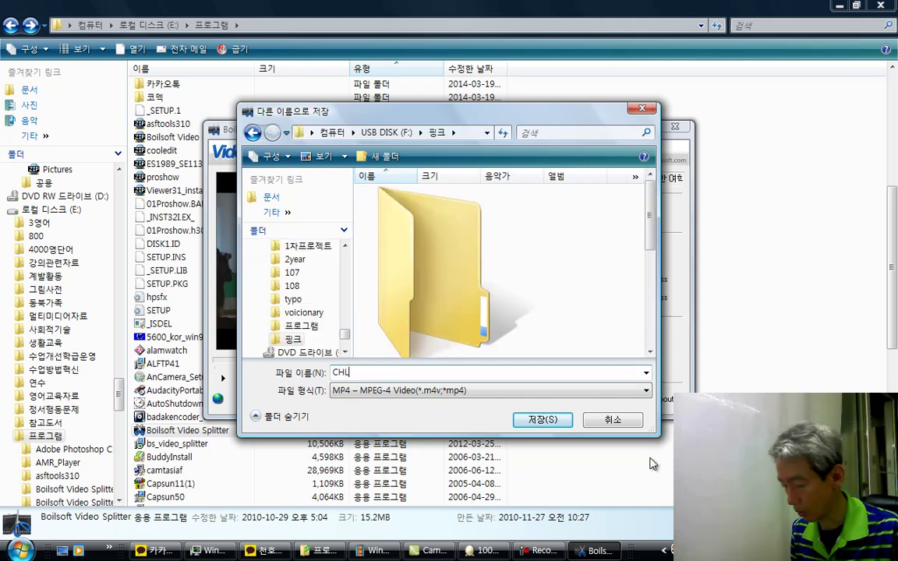
pyautogui.write('TPQ')
pyautogui.press('BackSpace')
pyautogui.press('BackSpace')
pyautogui.press('BackSpace')
pyautogui.press('BackSpace')
pyautogui.press('BackSpace')
pyautogui.press('BackSpace')
pyautogui.write('ㅊ')
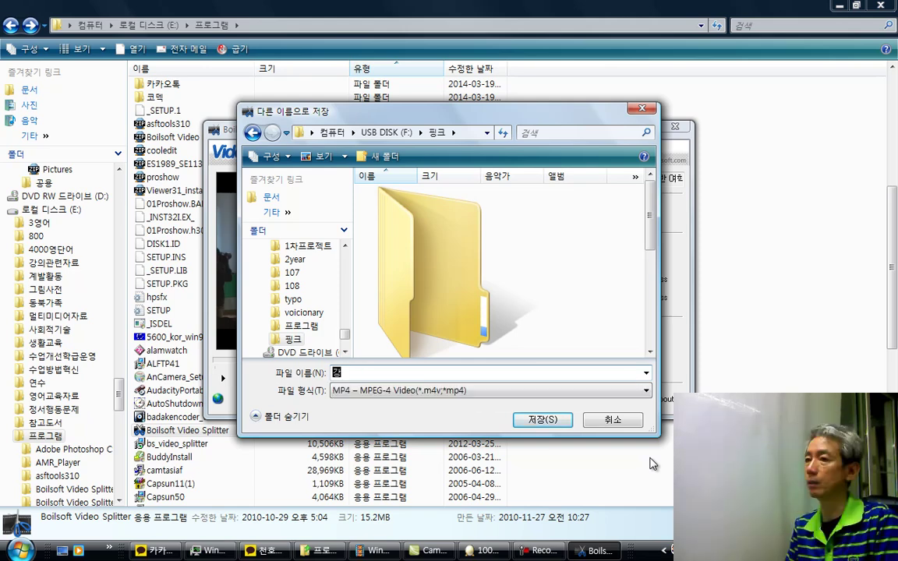
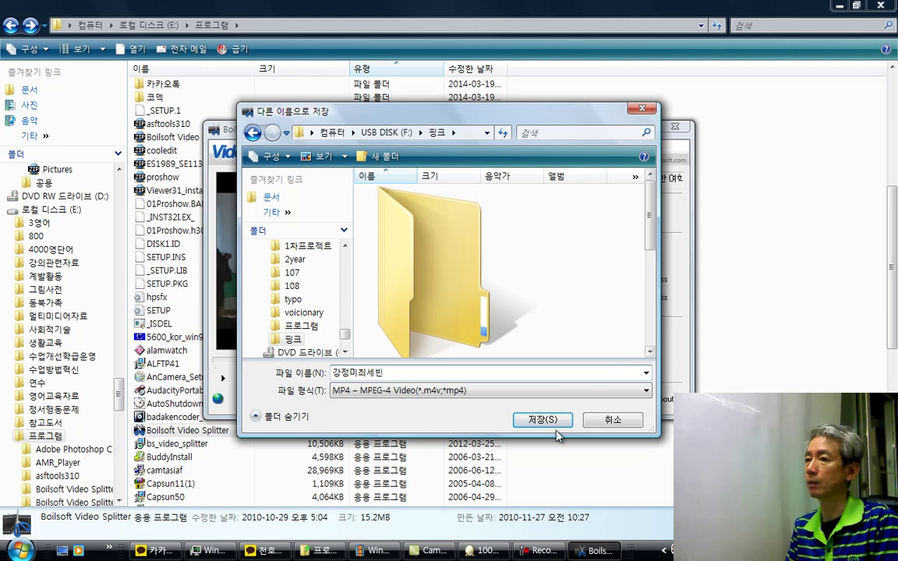
pyautogui.click(551, 421)
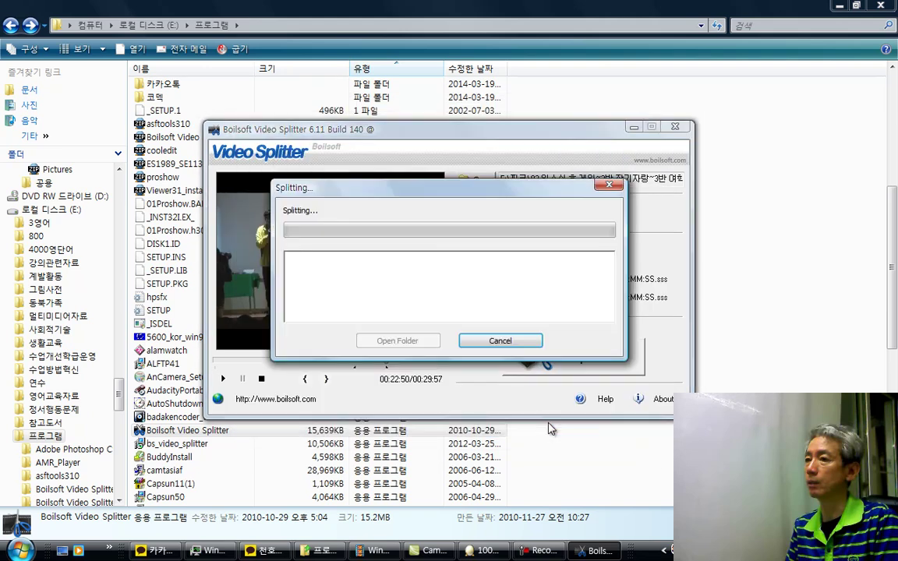